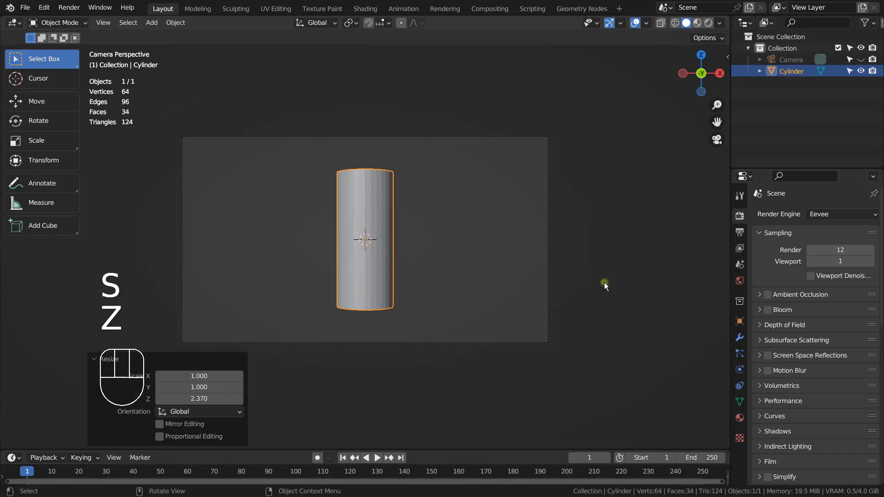
Duplicate the cylinder four times in top view, spreading the copies in a V formation behind the original
key("KP_7")
key("shift+d")
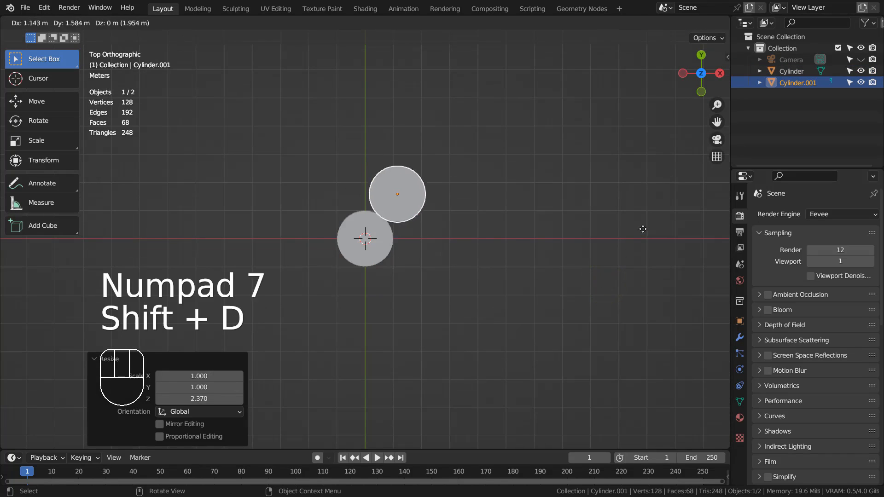
left_click(654, 218)
key("shift+d")
left_click(559, 217)
key("shift+d")
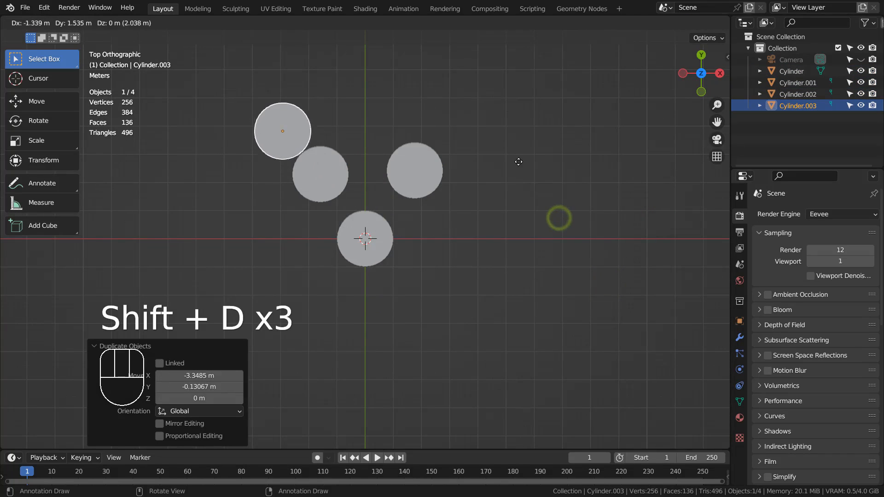
left_click(506, 153)
key("shift+d")
left_click(715, 142)
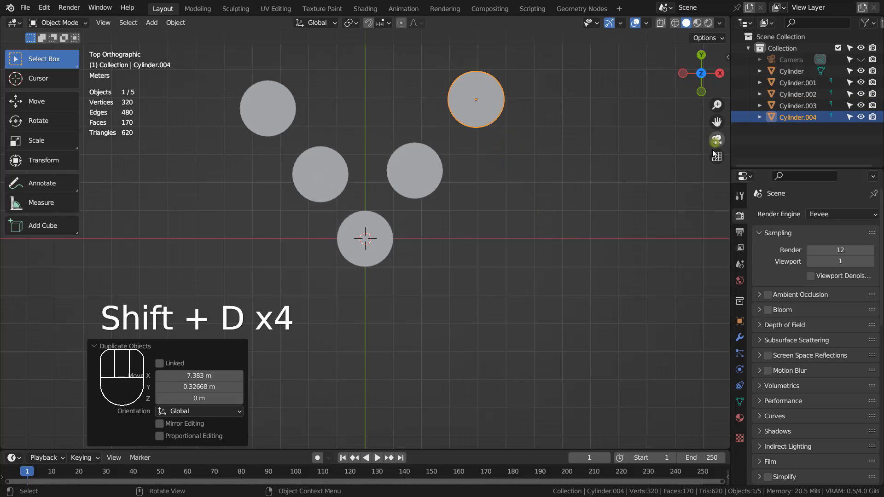
Deselect the cylinders in the camera view and render the image
key("KP_0")
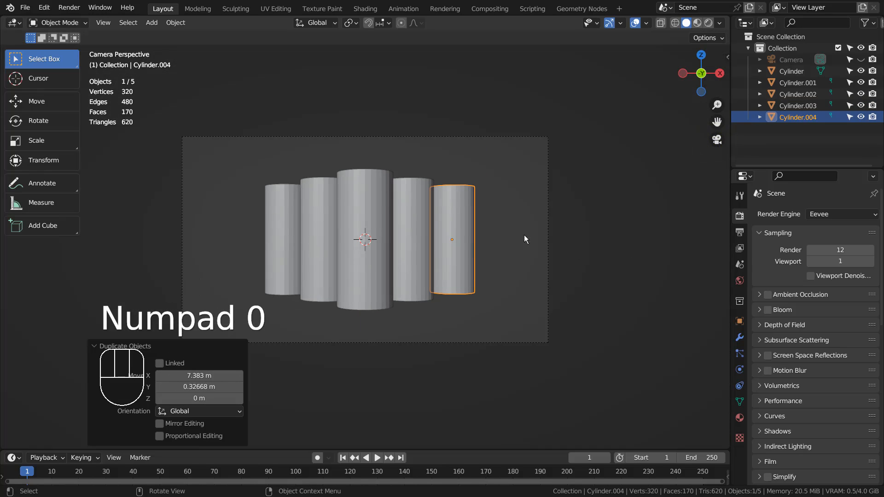
left_click(512, 240)
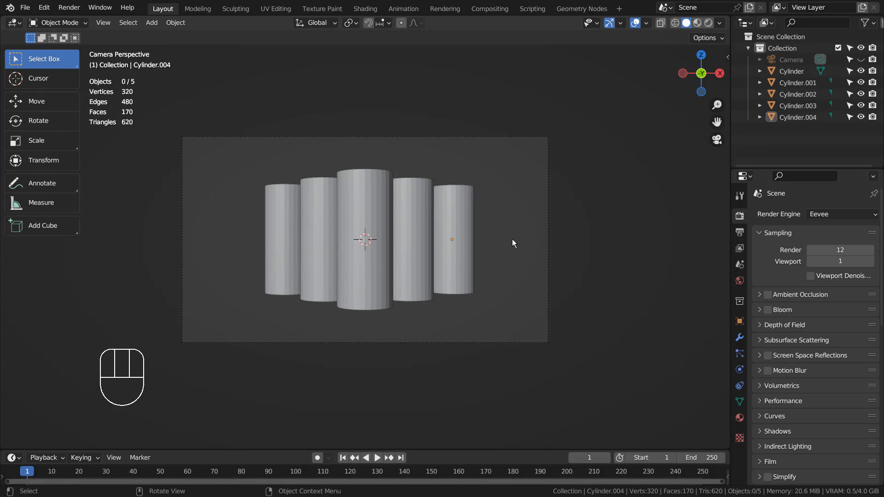
key("F12")
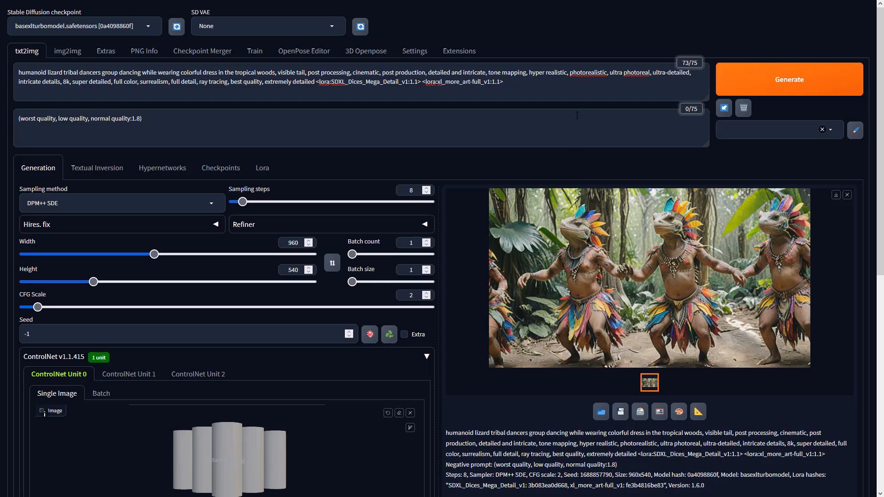
left_click(571, 92)
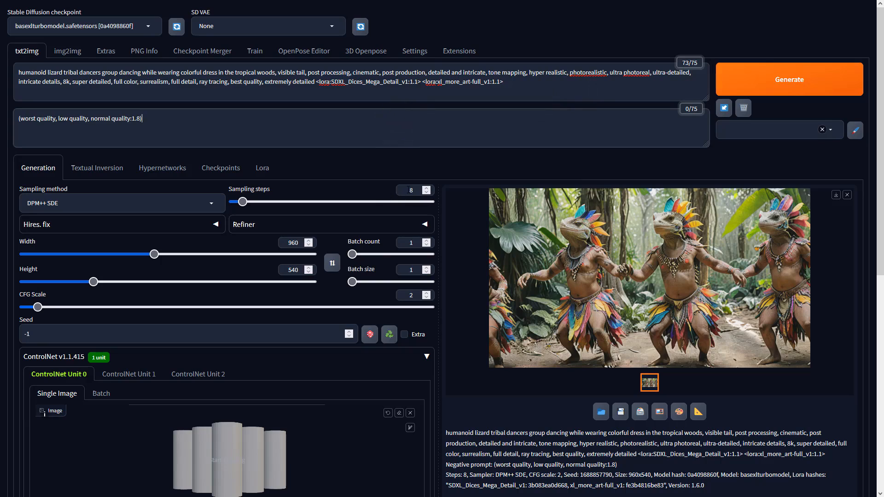
left_click(301, 243)
left_click(301, 274)
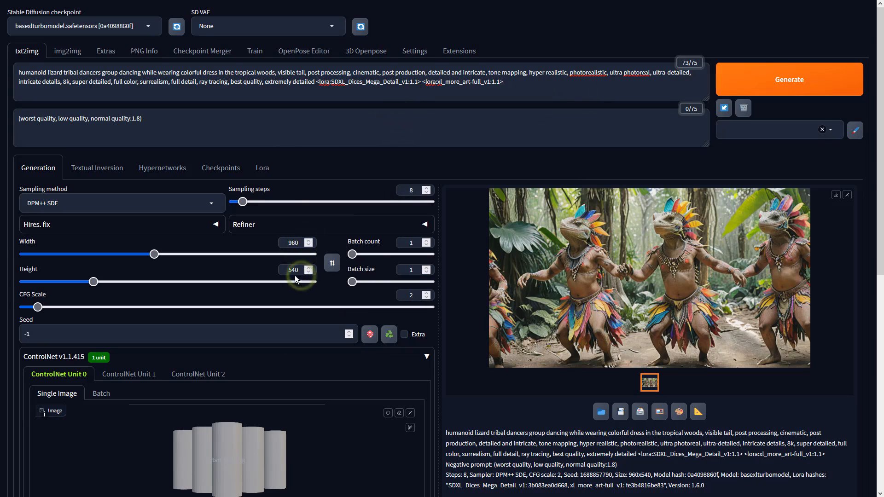
In the Stable Diffusion web UI, set ControlNet Unit 0 to Depth with preprocessor none, keeping the sai_xl_depth_256lora model
scroll(475, 443, "down", 8)
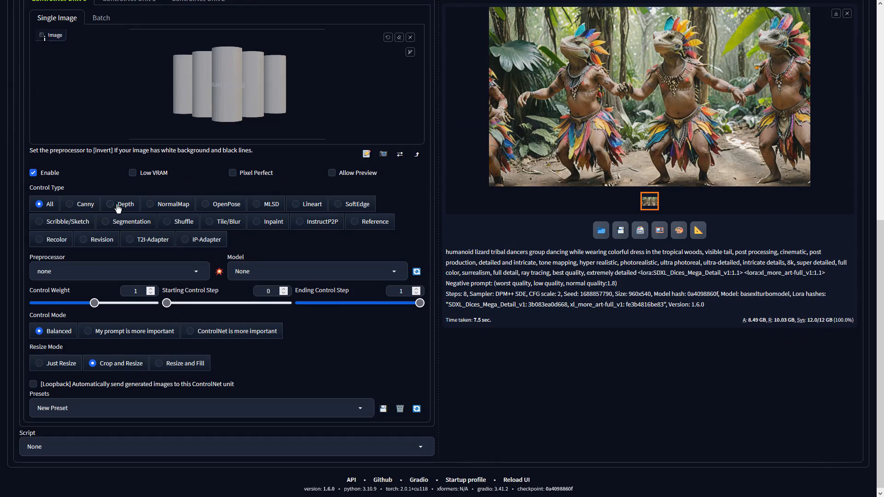
left_click(116, 204)
left_click(198, 270)
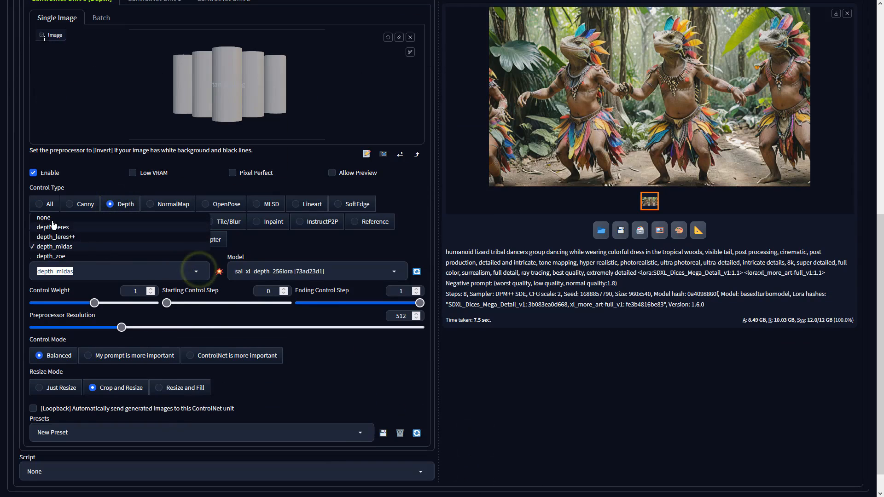
left_click(50, 220)
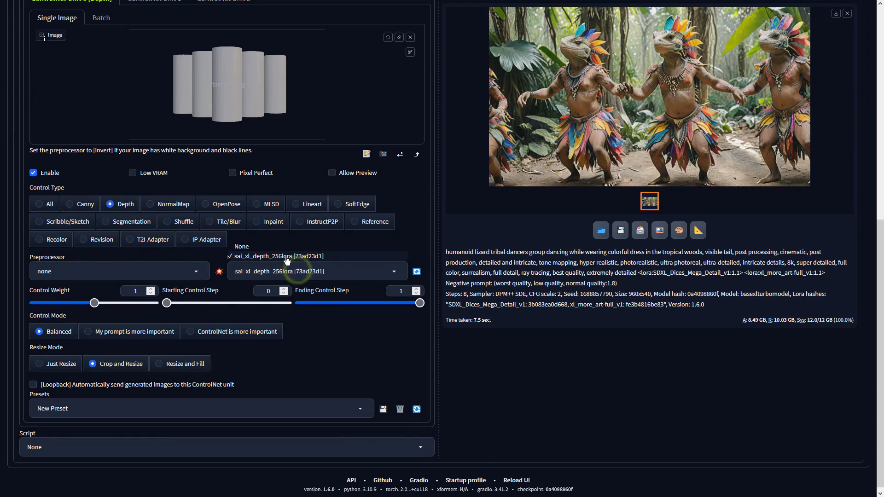
Generate the depth-guided lizard dancers image from the text prompt and inspect it enlarged
scroll(500, 277, "up", 8)
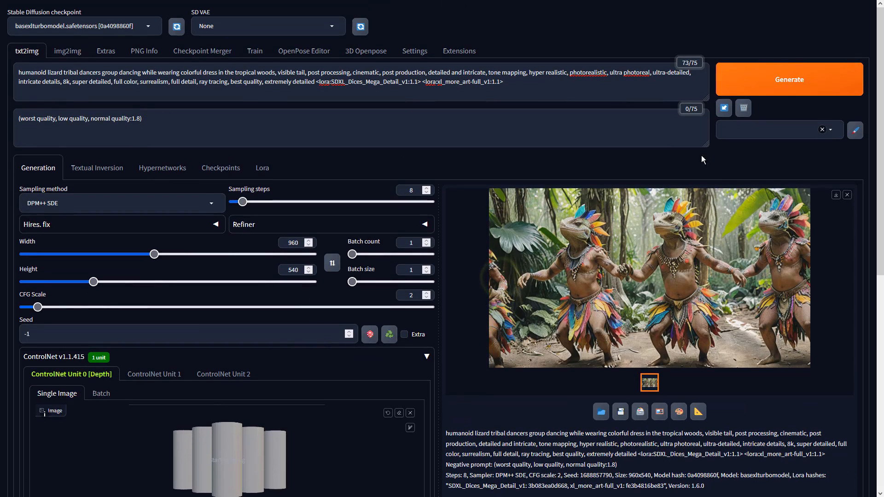
left_click(781, 86)
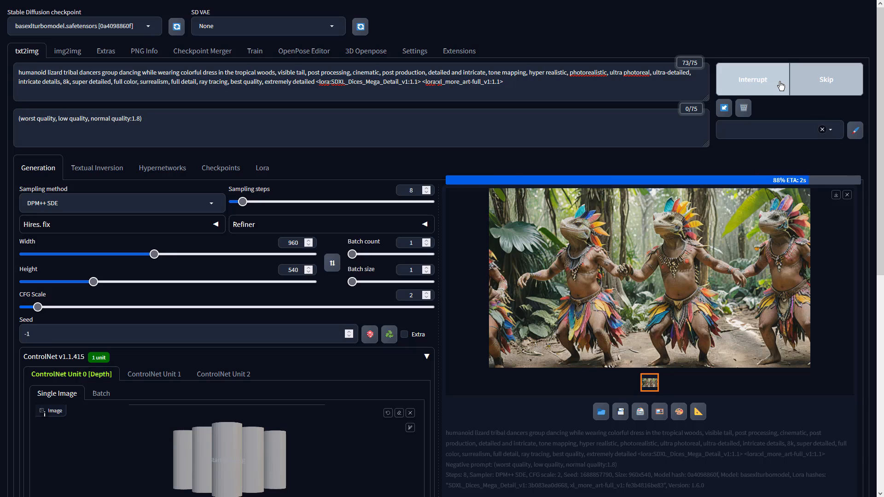
left_click(720, 219)
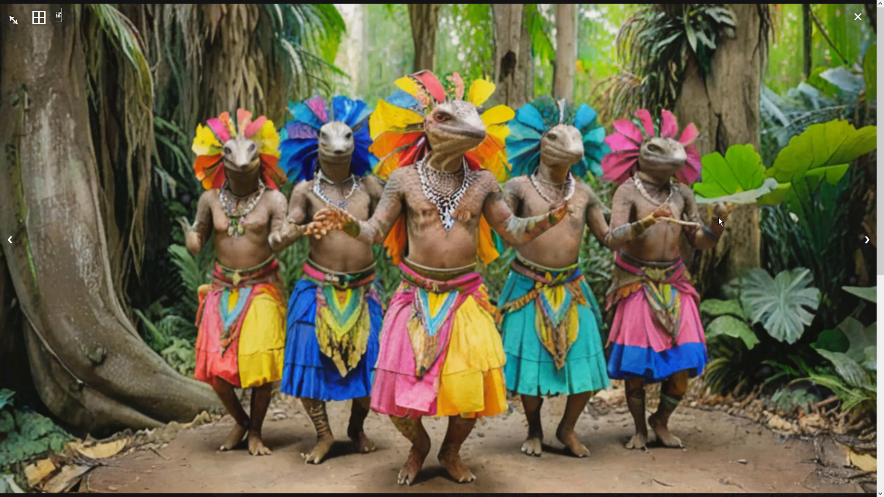
left_click(718, 217)
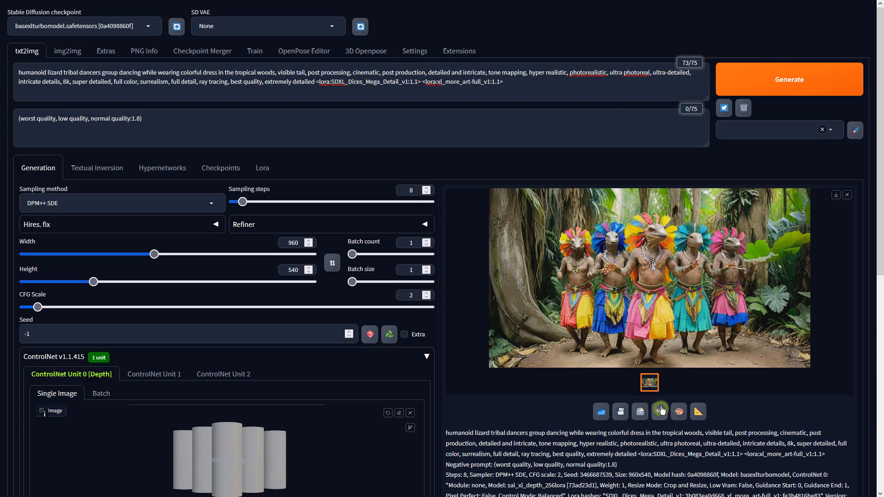
Send the generated image to img2img and set the sampling method to DPM++ SDE
left_click(660, 410)
scroll(404, 249, "down", 5)
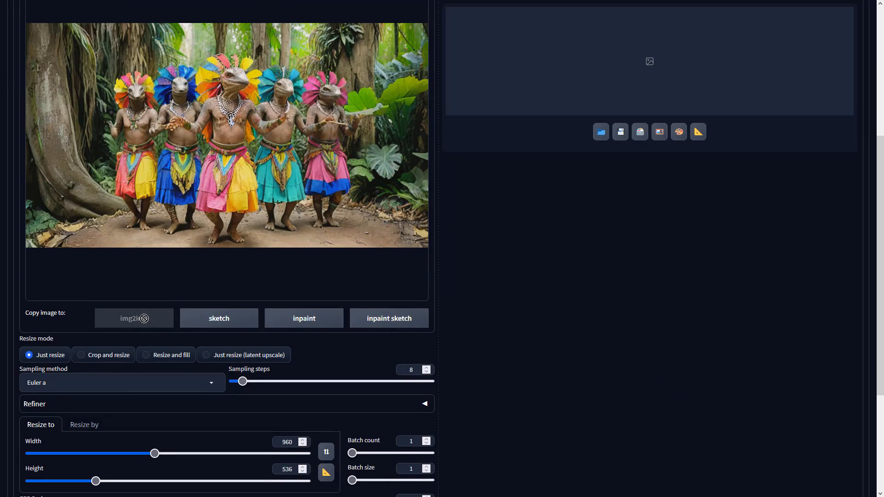
left_click(182, 389)
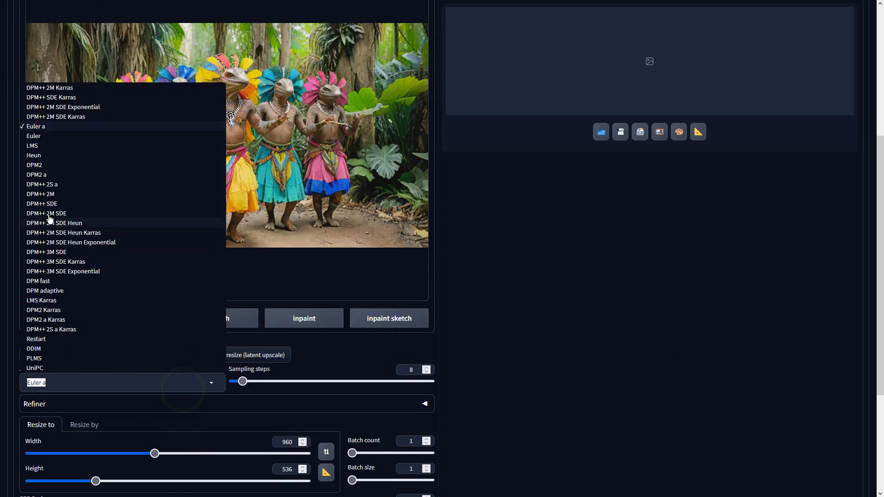
left_click(55, 203)
left_click(559, 322)
Set the img2img CFG scale to 2
scroll(559, 322, "down", 3)
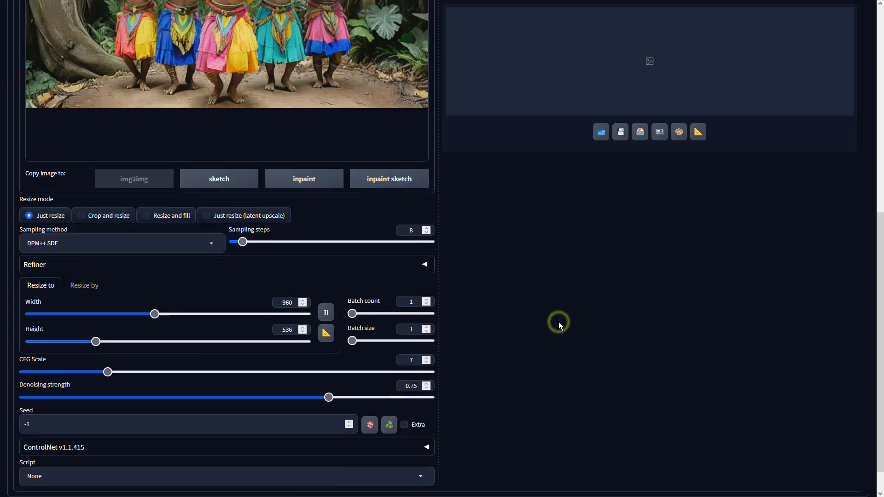
scroll(559, 322, "down", 1)
double_click(414, 327)
type("2")
left_click(540, 318)
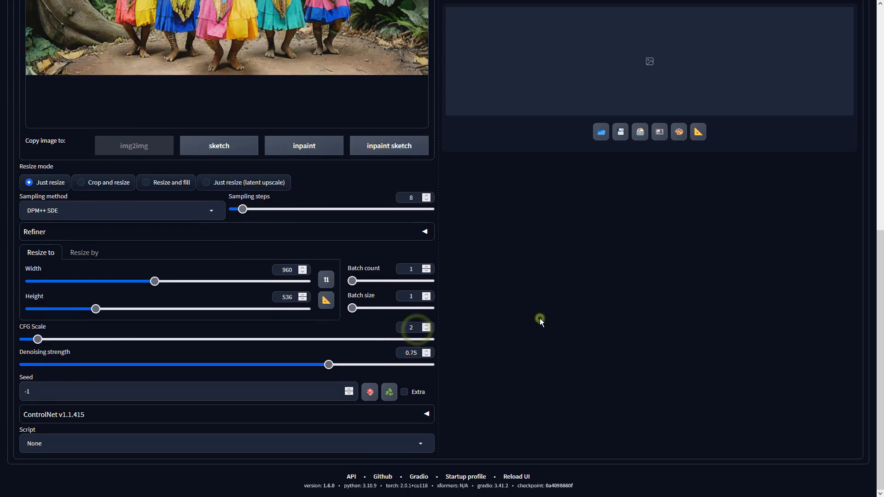
Generate the img2img variation of the dancers and inspect it enlarged
scroll(540, 318, "up", 10)
left_click(753, 88)
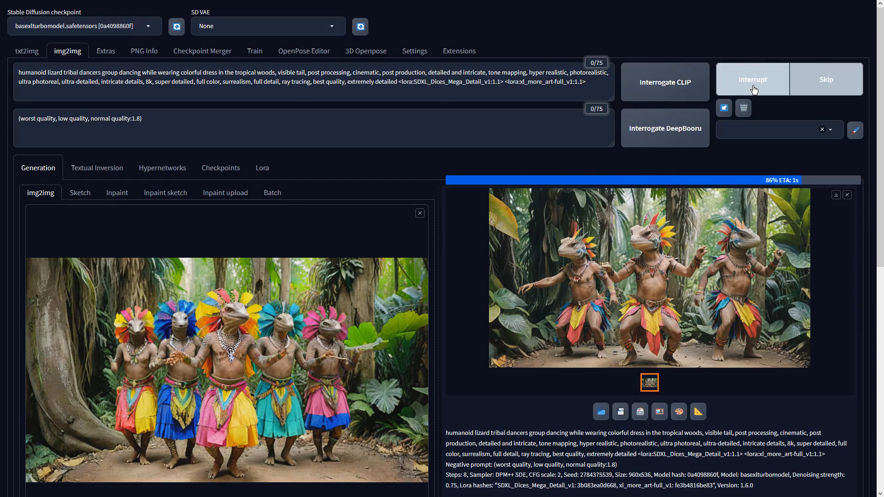
left_click(701, 242)
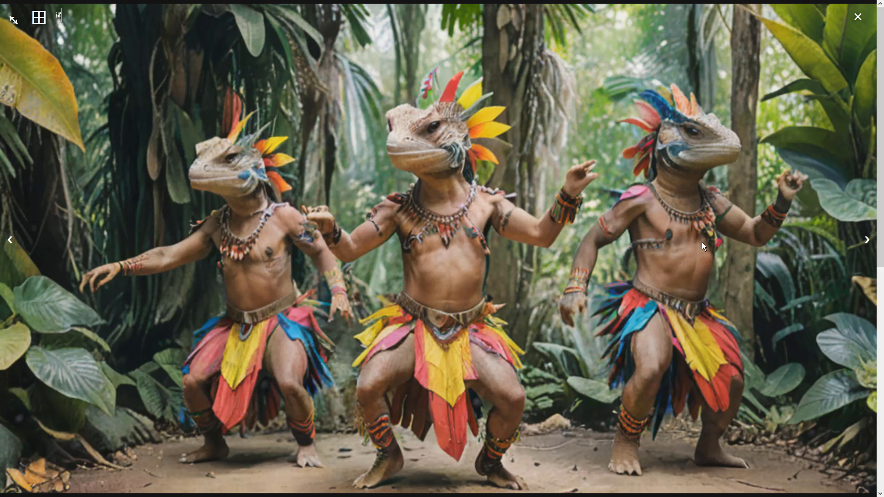
left_click(702, 242)
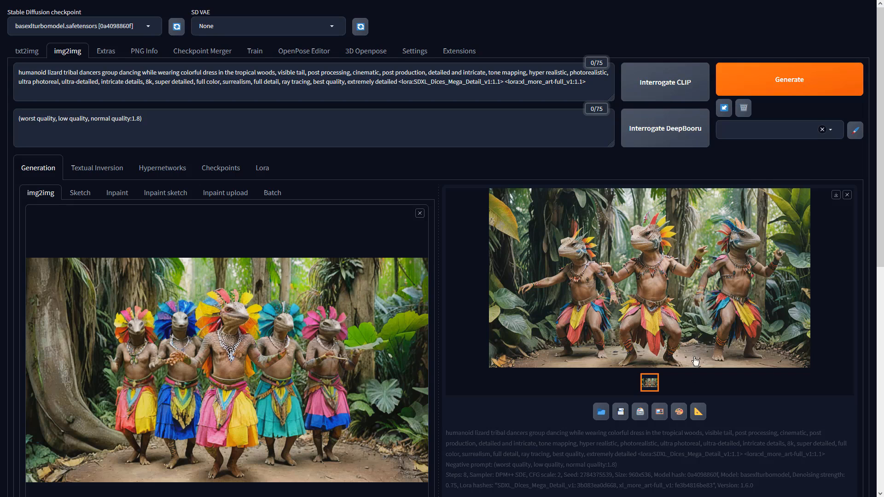
Send the img2img result to Extras and set the resize factor to 1 with 4x-UltraSharp as Upscaler 1
left_click(694, 411)
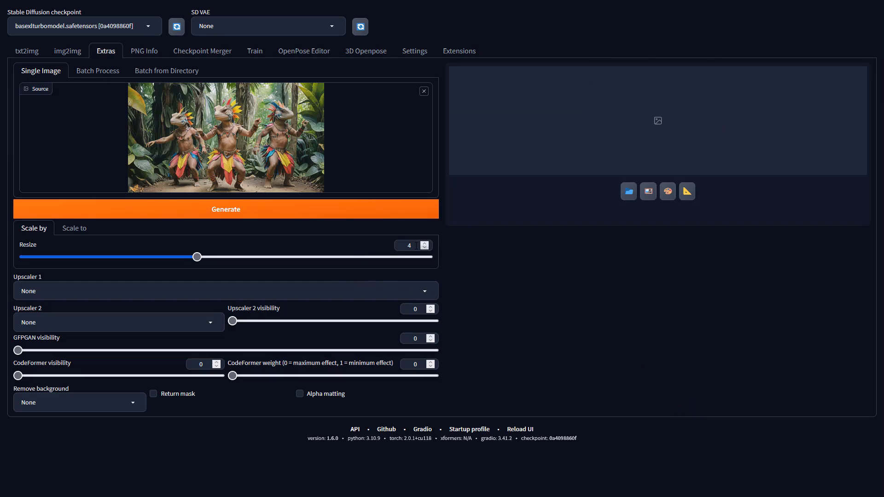
left_click_drag(415, 245, 362, 247)
type("1")
left_click(368, 288)
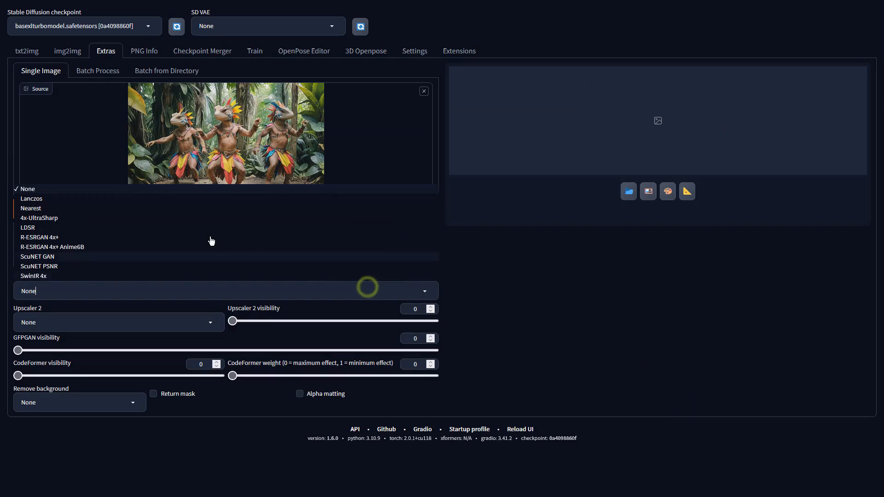
left_click(158, 218)
left_click(543, 250)
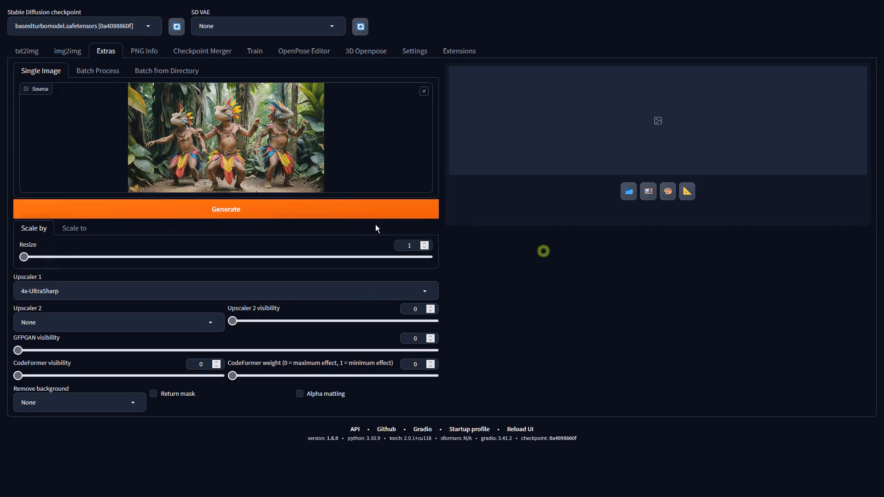
Process the image with the chosen upscaler and inspect the result enlarged
left_click(272, 209)
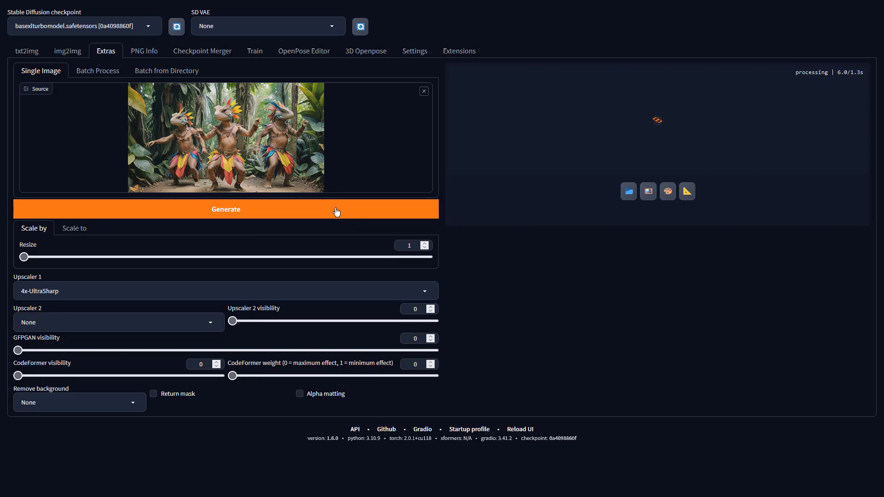
left_click(511, 177)
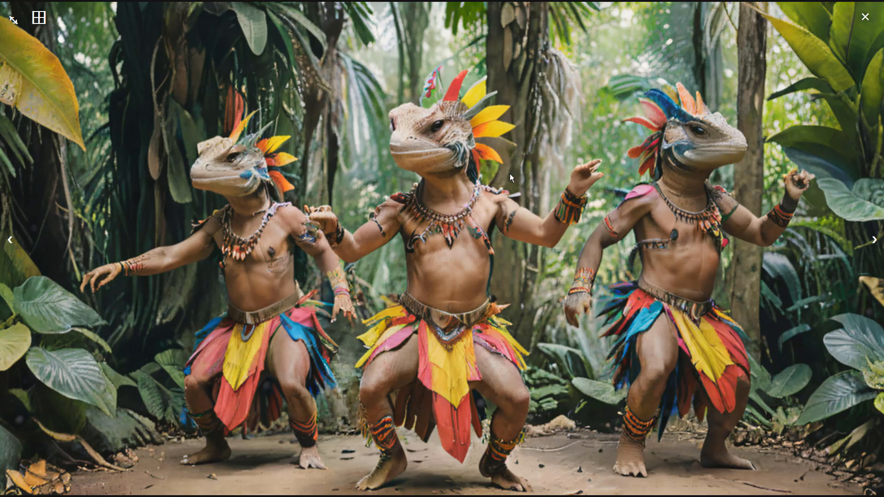
left_click(509, 173)
Return to img2img, raise the batch count, and send the latest img2img result back as the input image
left_click(64, 50)
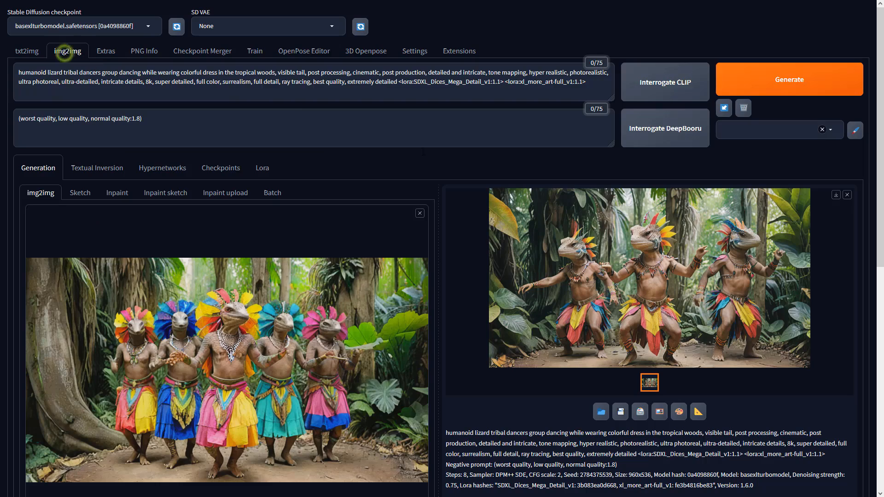
scroll(419, 325, "down", 7)
left_click(427, 345)
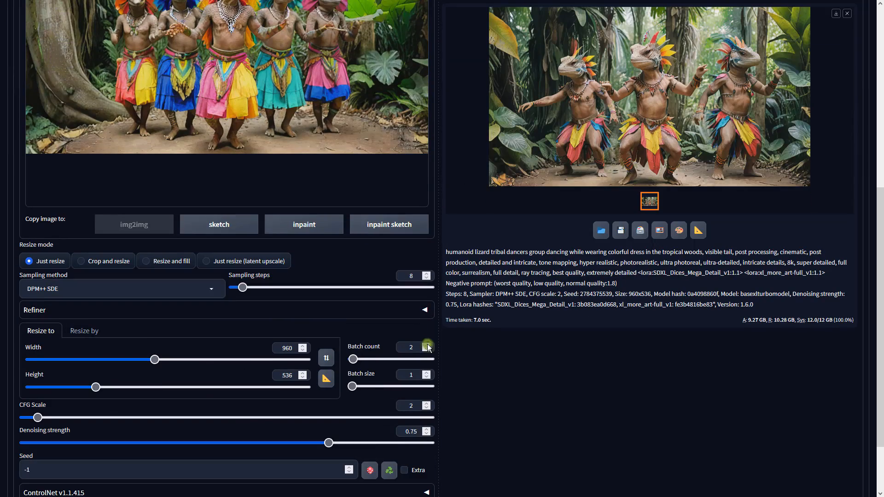
scroll(433, 313, "up", 4)
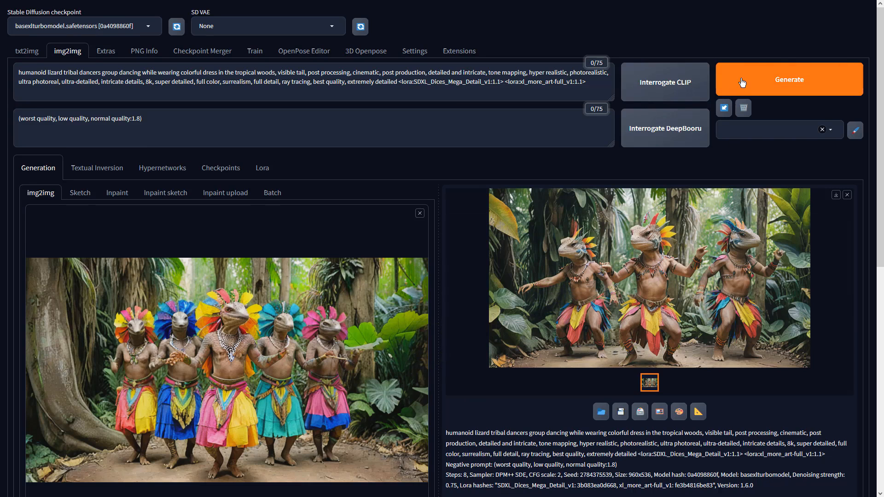
left_click(656, 409)
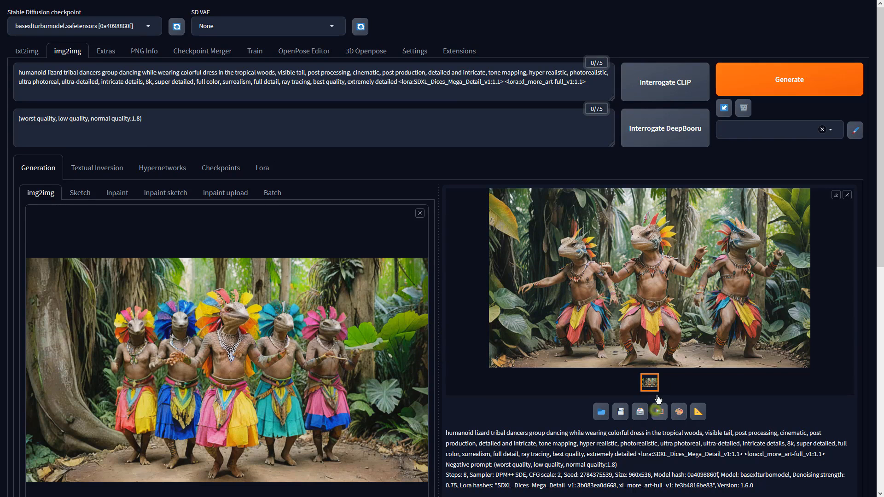
Generate a batch of four variations from the new input image and browse through the results enlarged
left_click(735, 83)
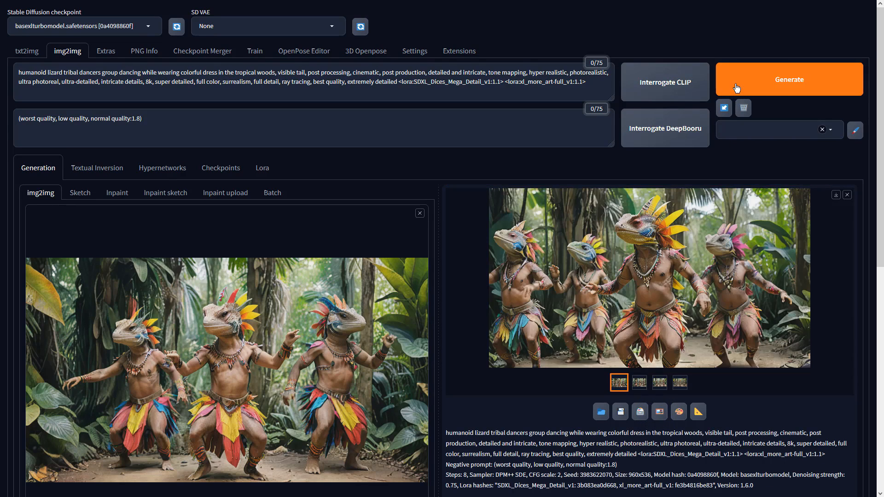
left_click(683, 235)
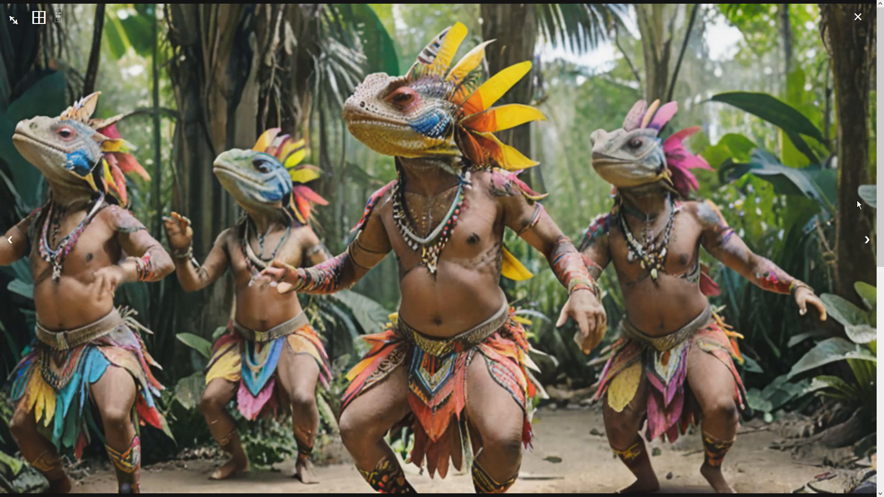
left_click(866, 240)
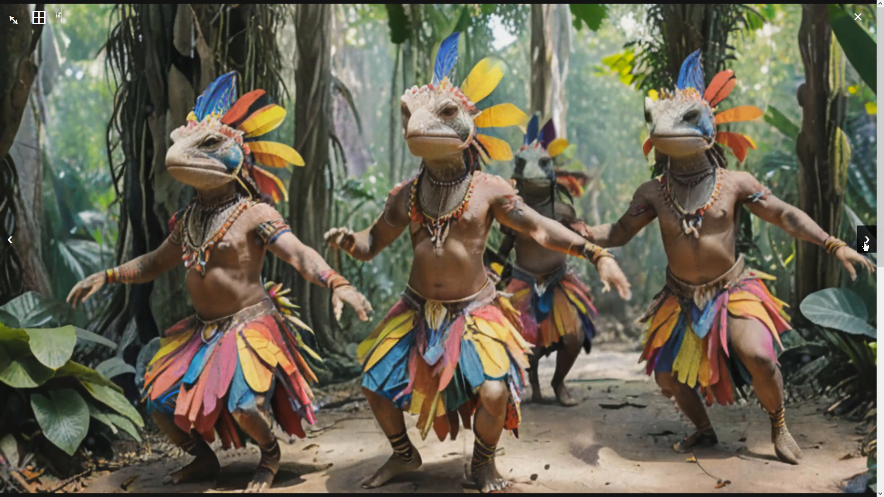
left_click(866, 240)
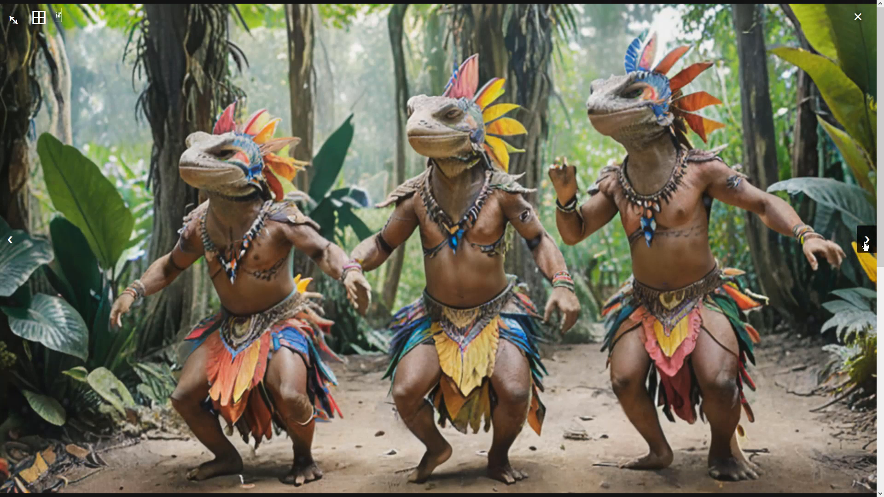
Show the next variation of the generated batch enlarged
left_click(865, 244)
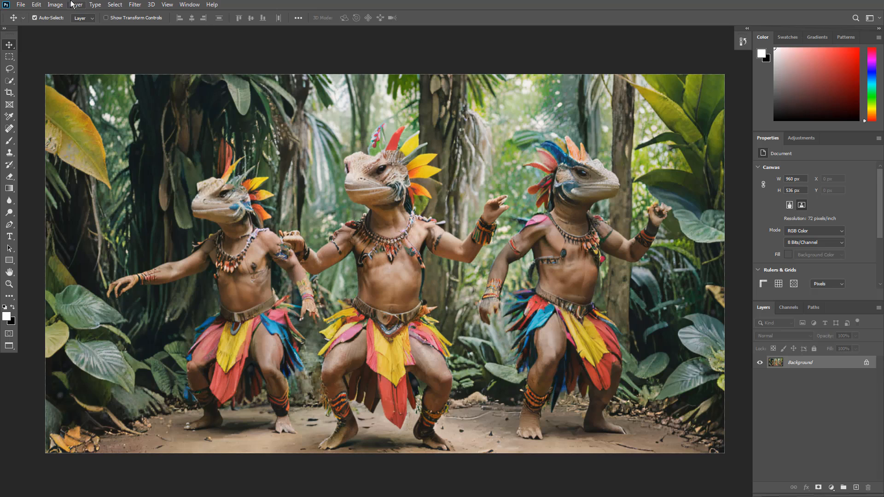
Switch to Photoshop and apply a Vibrance adjustment to the lizard dancers image with vibrance +100 and saturation +47
left_click(55, 5)
mouse_move(97, 31)
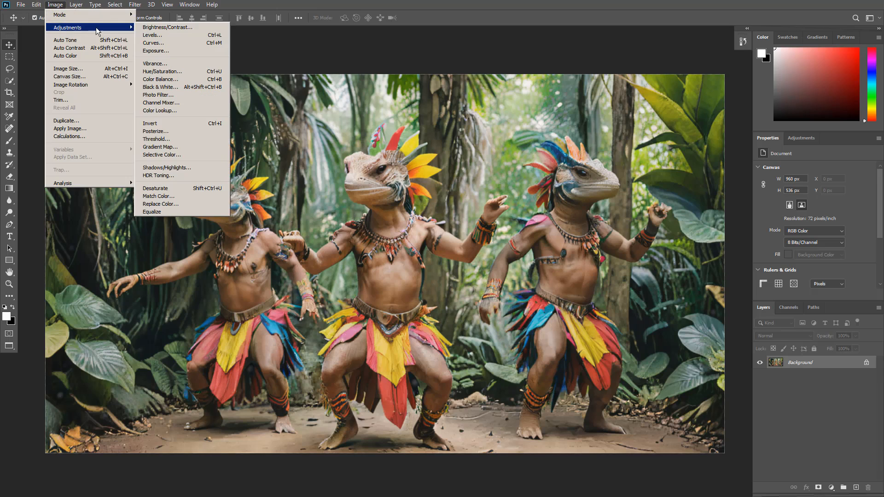
left_click(152, 64)
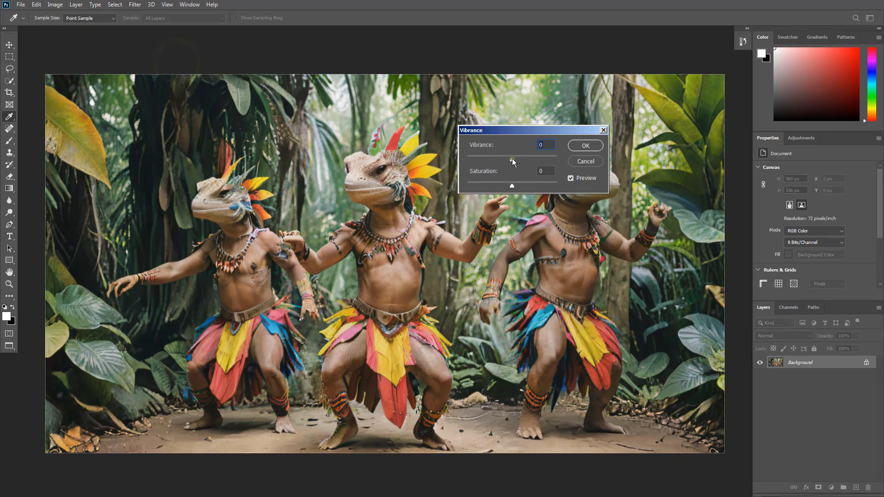
left_click_drag(512, 160, 553, 160)
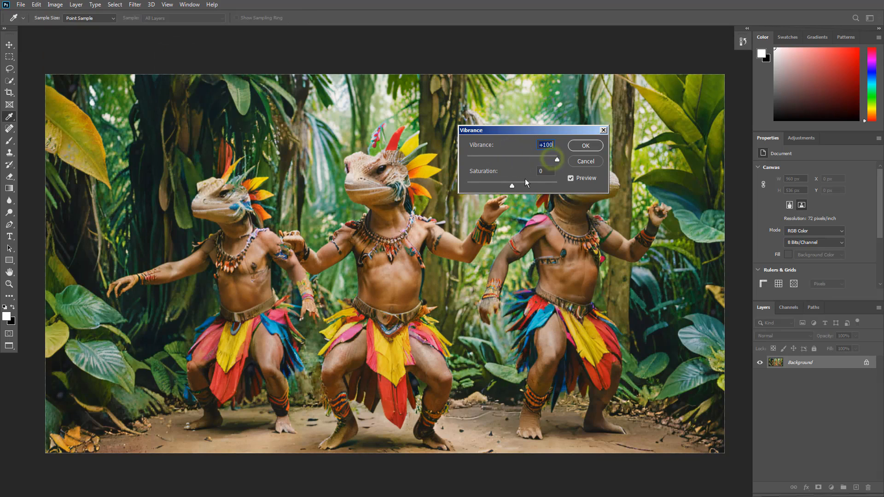
left_click_drag(511, 185, 533, 187)
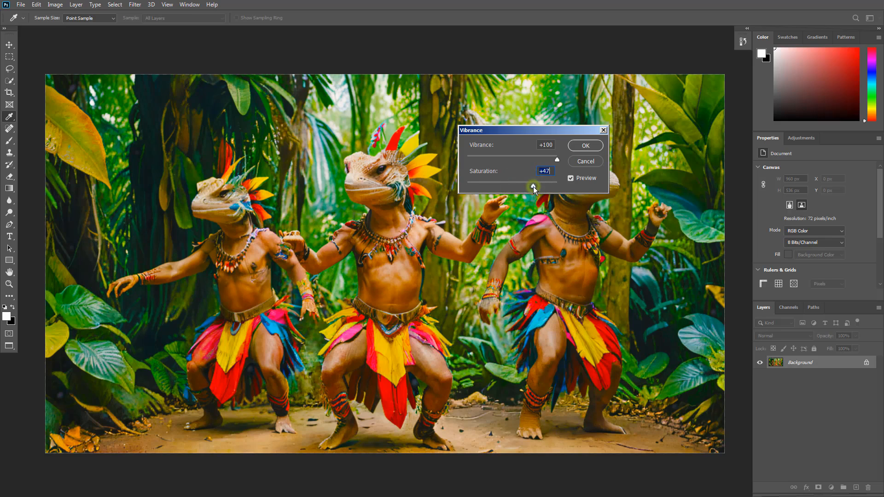
left_click(583, 146)
key("v")
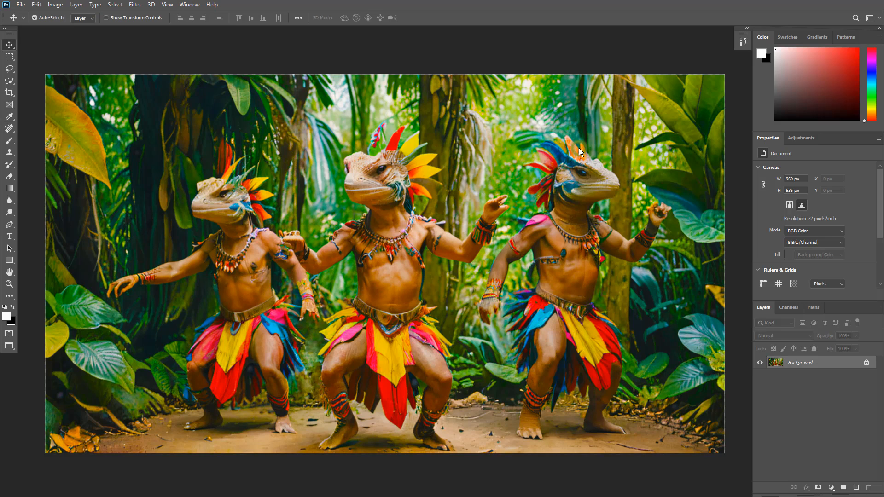
Apply the Auto Contrast, Auto Tone and Auto Color corrections to the image
left_click(55, 5)
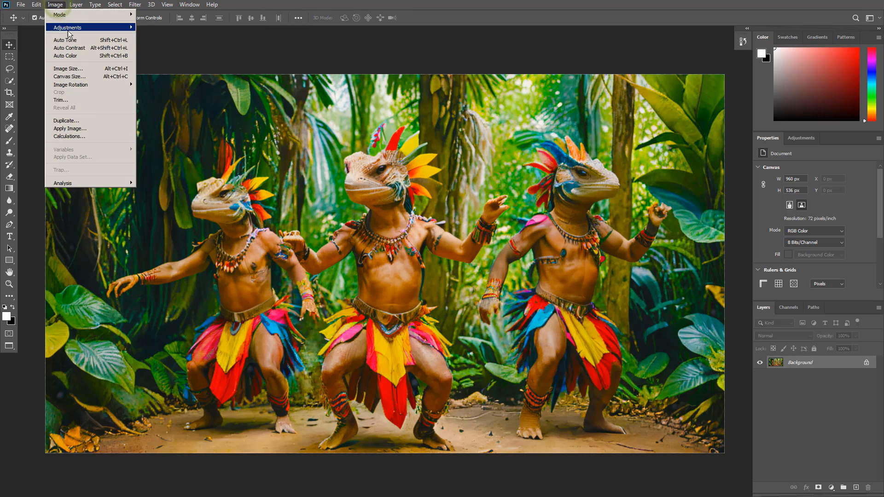
left_click(73, 48)
left_click(55, 4)
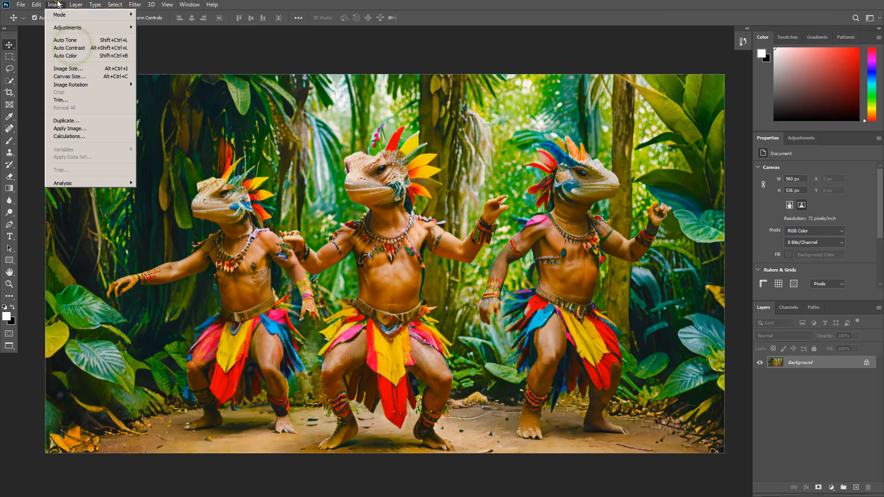
left_click(65, 40)
left_click(55, 5)
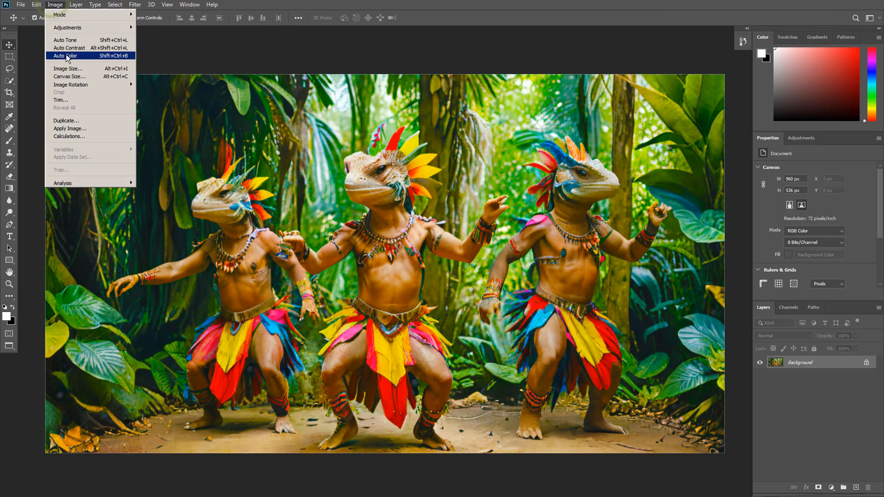
left_click(67, 56)
Apply a Levels adjustment to the image with the RGB midtone input level set to 0.89
left_click(55, 5)
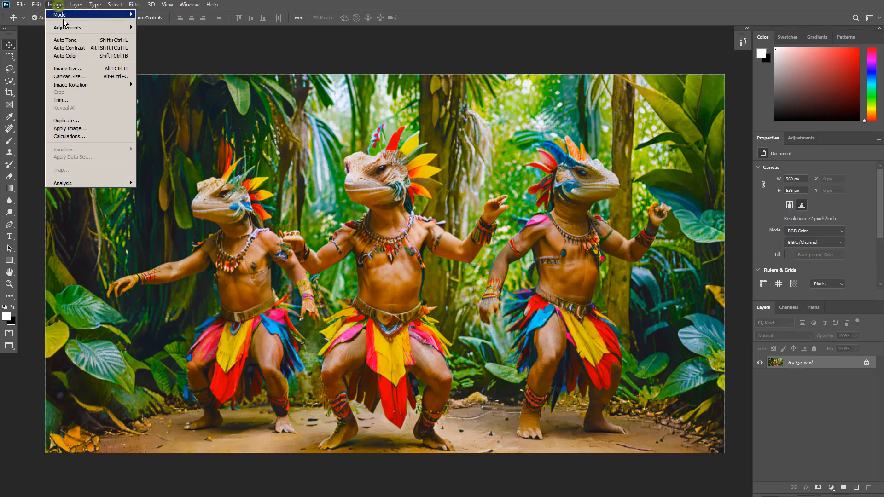
mouse_move(72, 30)
left_click(154, 35)
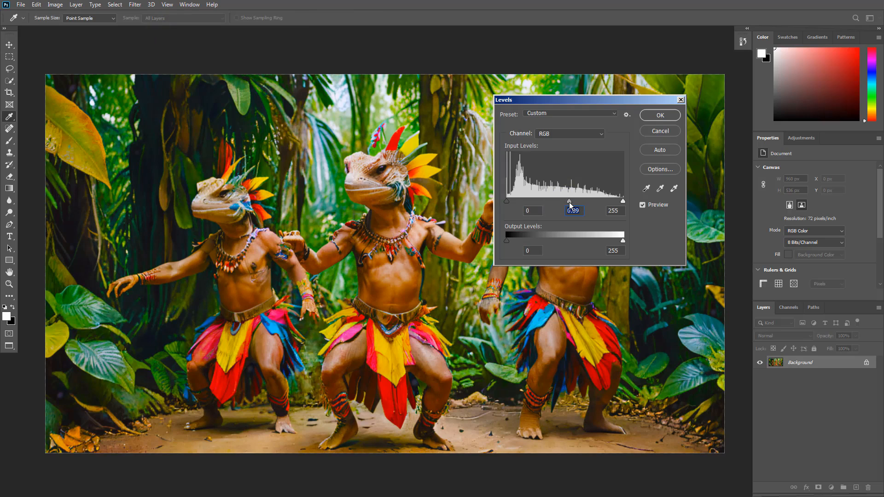
left_click(657, 117)
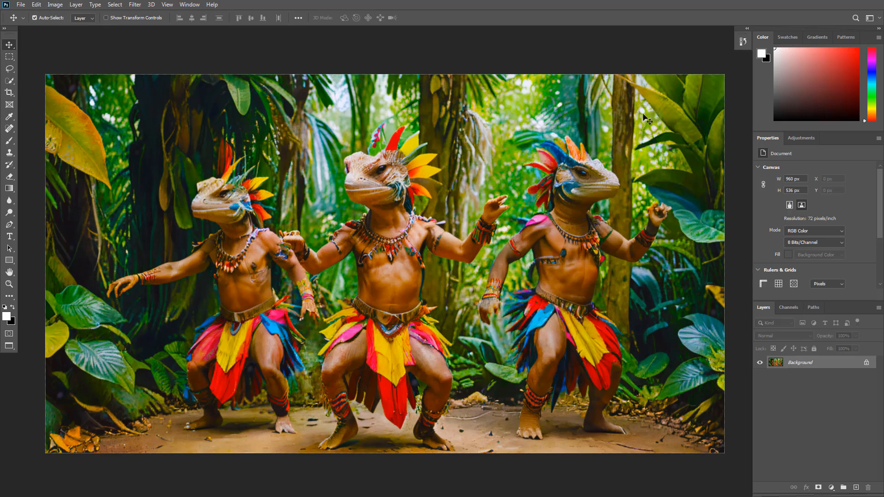
Apply an Exposure adjustment to the image with exposure +0.55 and offset -0.0059
left_click(54, 4)
mouse_move(117, 31)
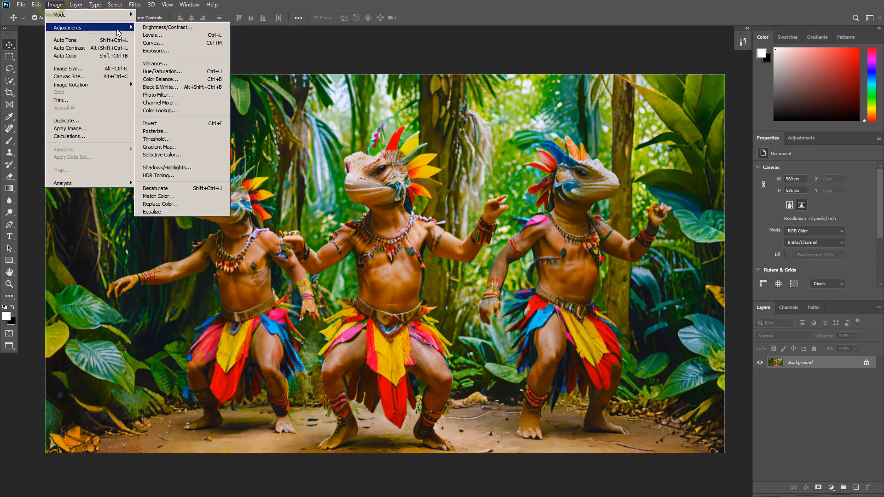
left_click(176, 50)
left_click_drag(608, 225, 613, 227)
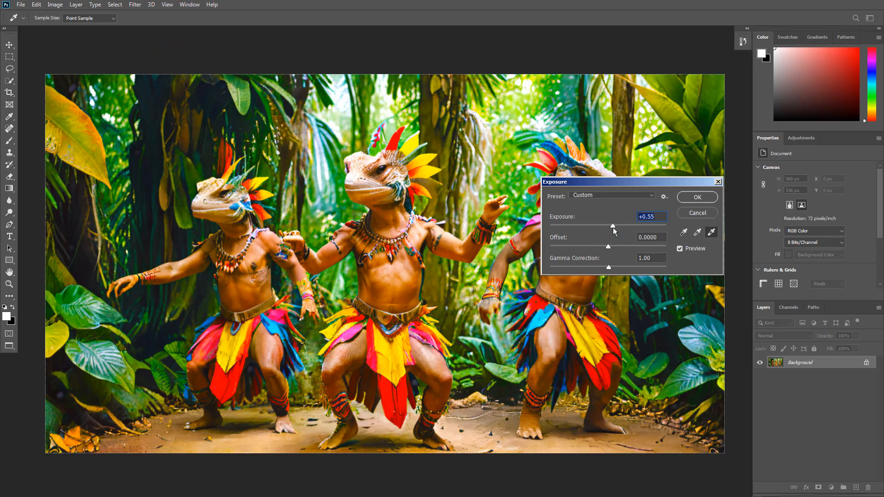
left_click_drag(610, 247, 607, 248)
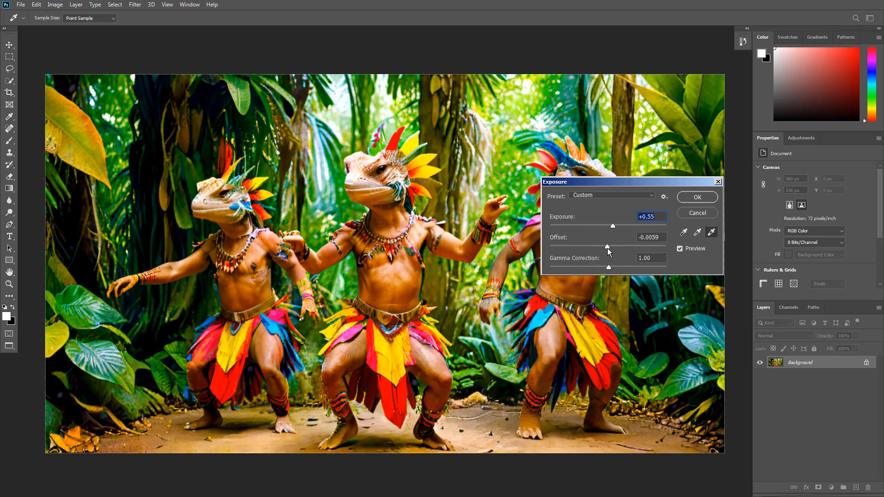
left_click(687, 200)
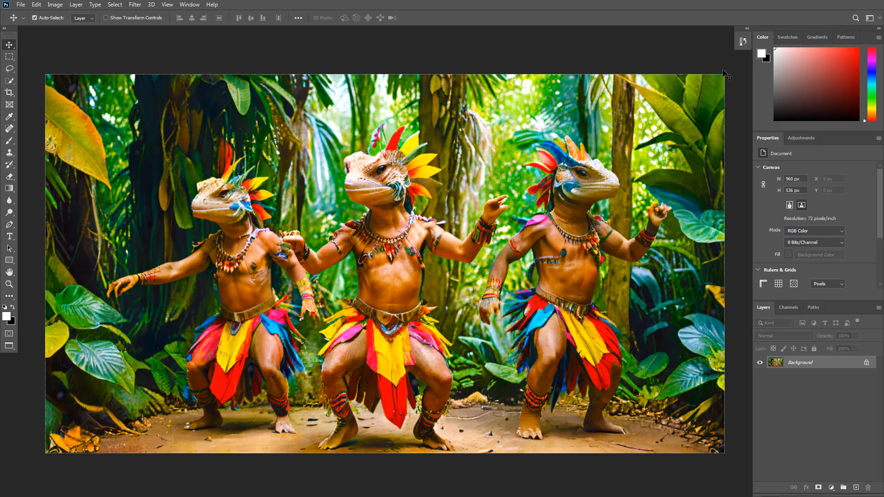
Compare the opened original with the final Exposure state in the image history several times, ending on the Exposure state
left_click(742, 41)
left_click(688, 53)
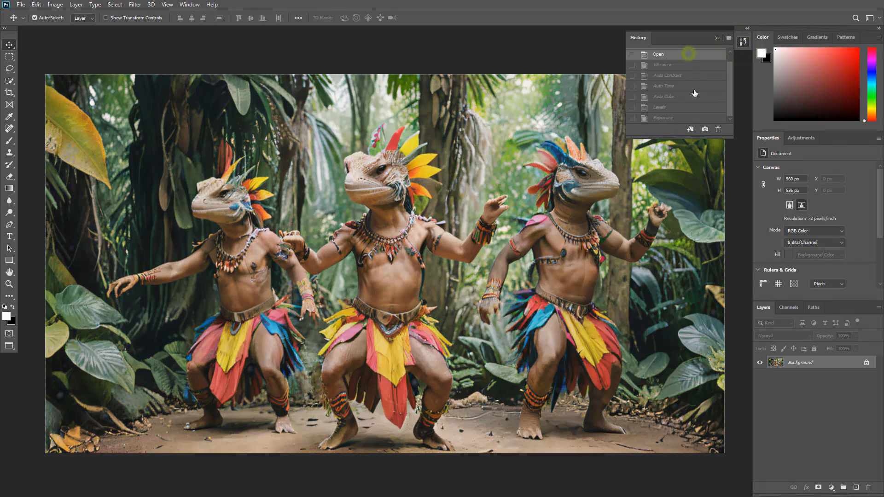
left_click(687, 119)
left_click(680, 54)
left_click(678, 119)
left_click(680, 54)
left_click(682, 119)
left_click(742, 42)
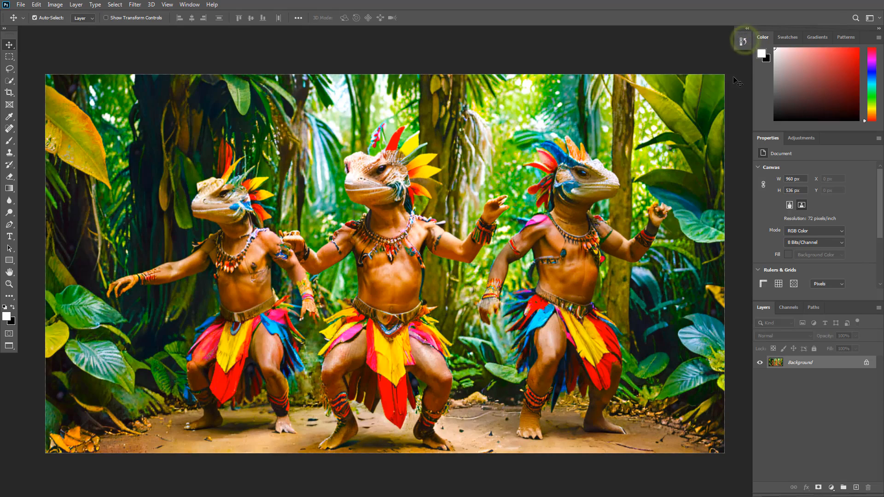